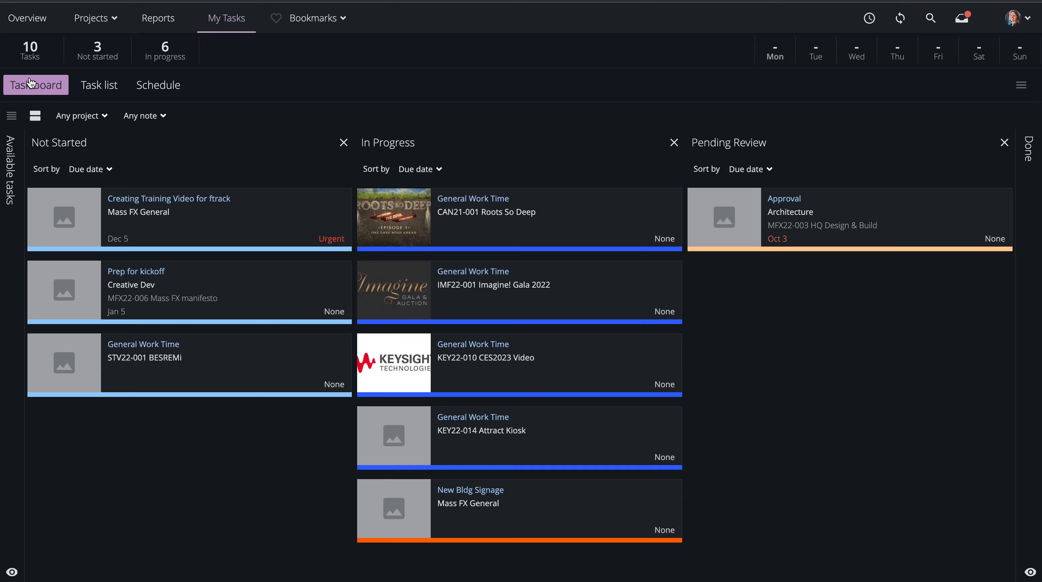
Step: Look over the assigned tasks as a list and on the schedule, and return to the task board
{"action": "left_click", "coordinate": [99, 89]}
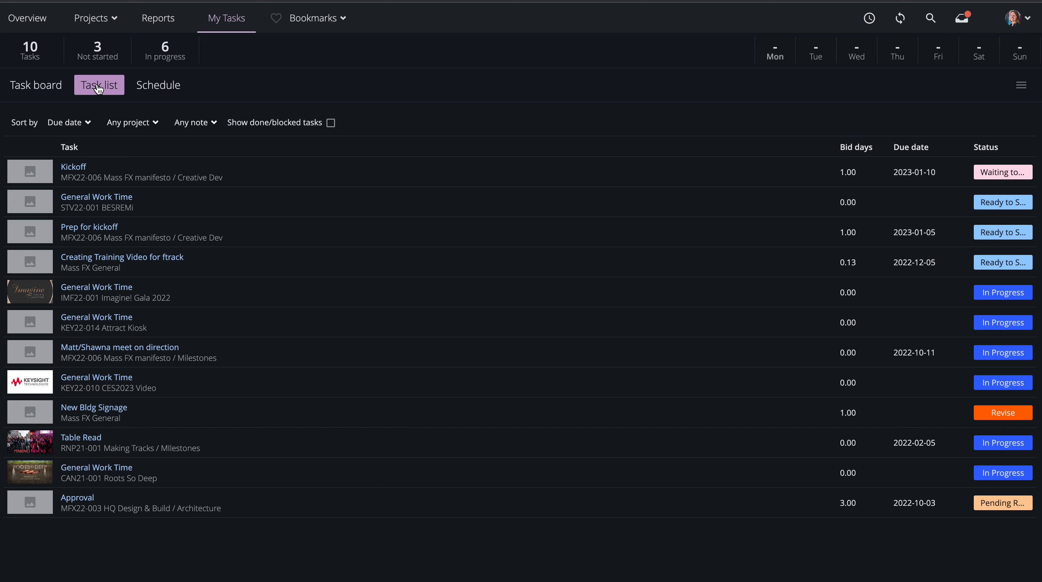
{"action": "left_click", "coordinate": [182, 90]}
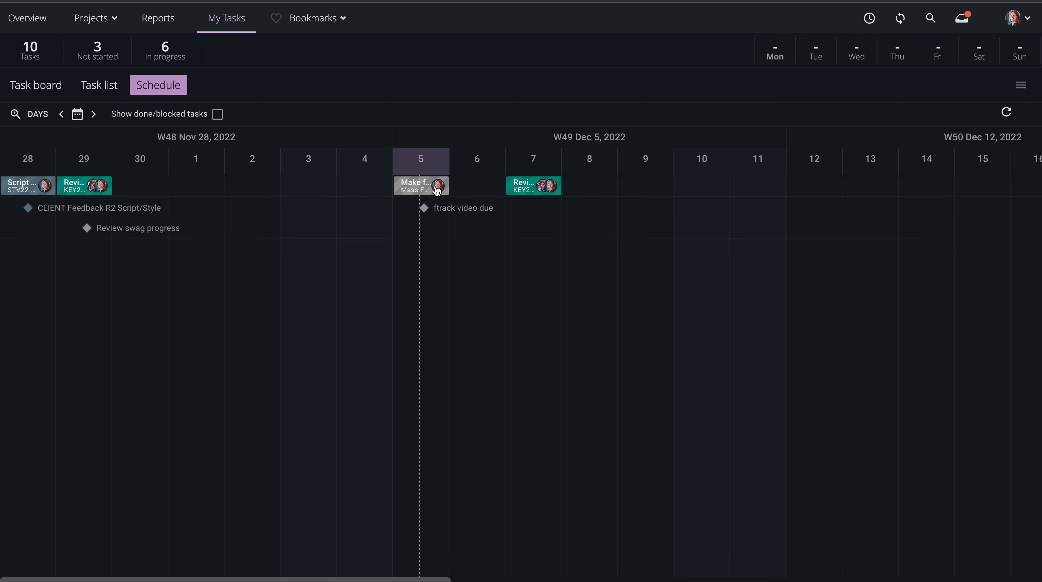
{"action": "mouse_move", "coordinate": [411, 189]}
{"action": "mouse_move", "coordinate": [424, 214]}
{"action": "left_click", "coordinate": [45, 87]}
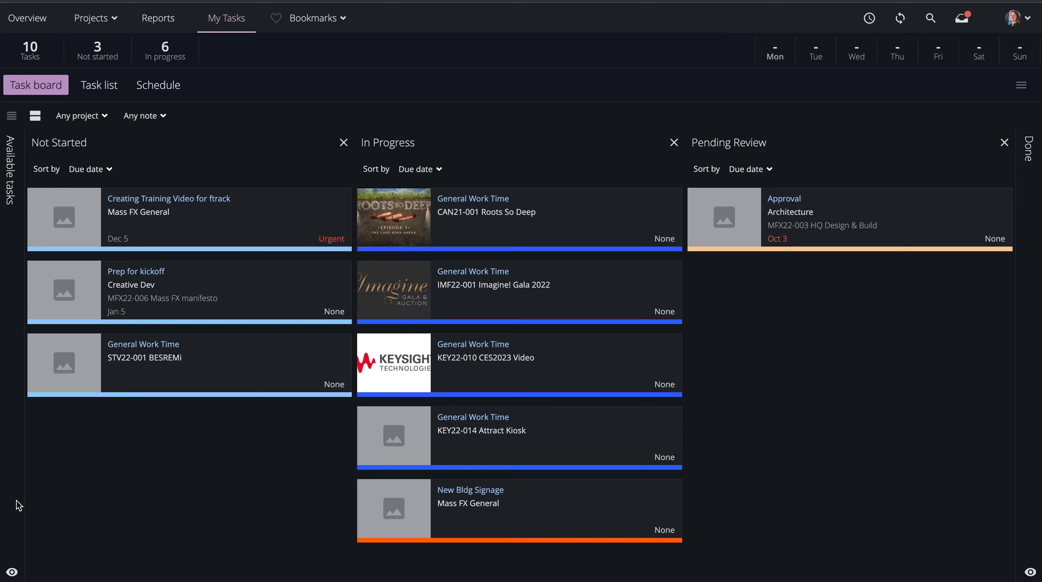
Step: Reveal and hide the Available tasks column and the Done column on the task board to view their tasks
{"action": "left_click", "coordinate": [13, 574]}
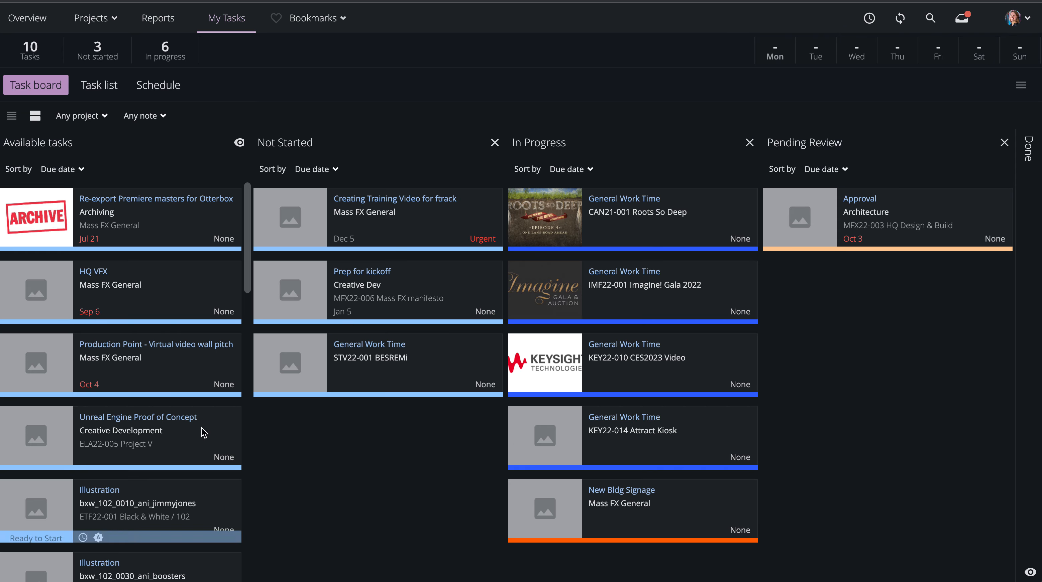
{"action": "left_click", "coordinate": [240, 143]}
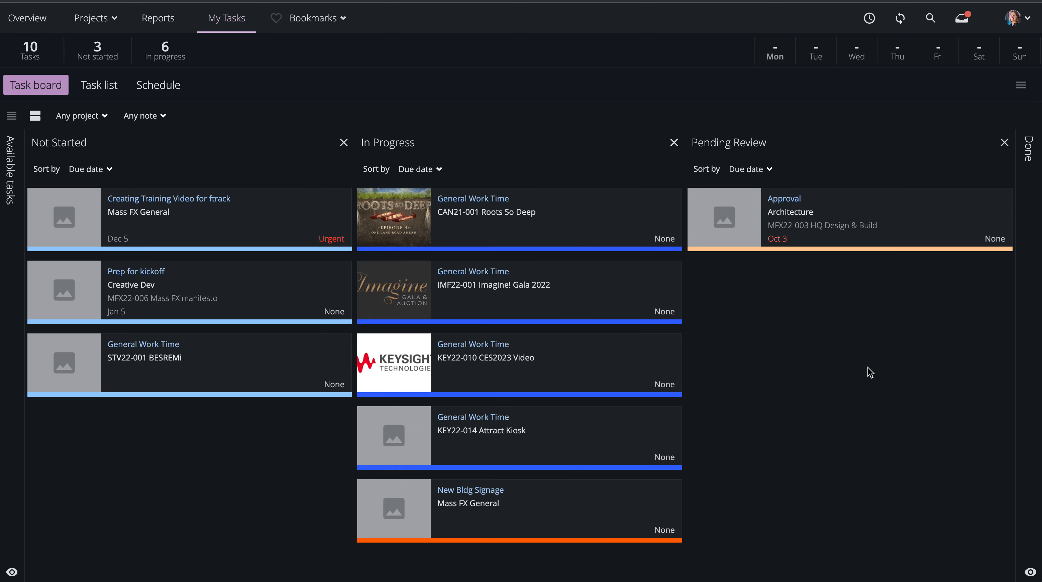
{"action": "left_click", "coordinate": [1030, 572]}
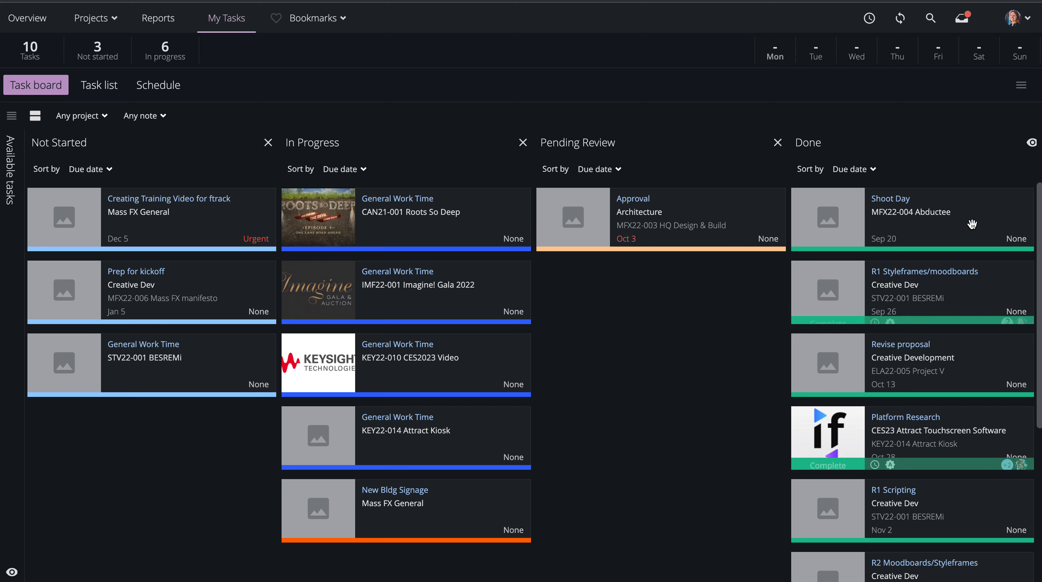
{"action": "left_click", "coordinate": [1032, 142]}
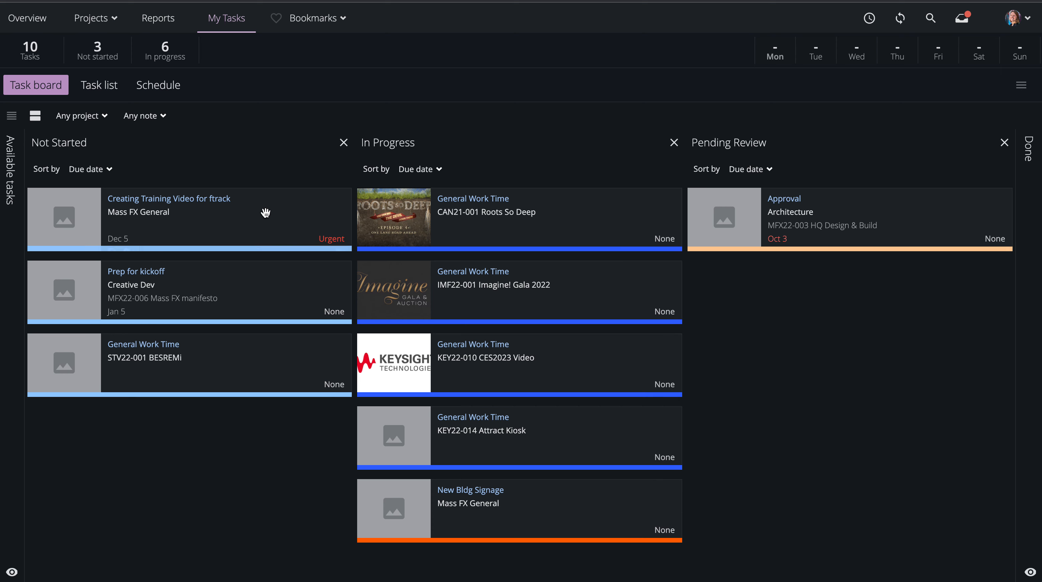
Step: Move the Creating Training Video for ftrack task from Not Started to In Progress, choosing the In Progress status
{"action": "mouse_move", "coordinate": [196, 313]}
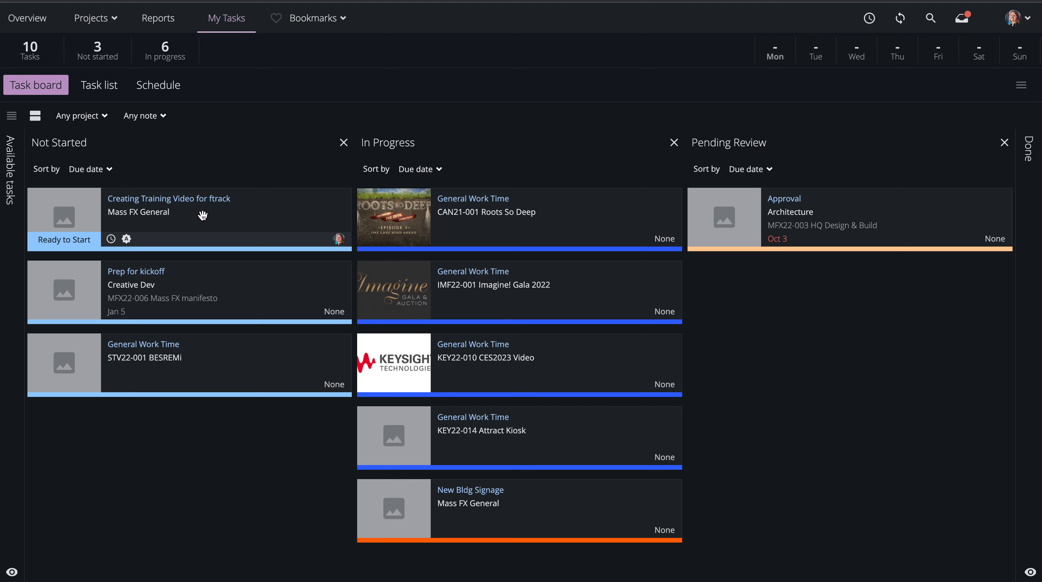
{"action": "left_click_drag", "start_coordinate": [202, 214], "coordinate": [496, 225]}
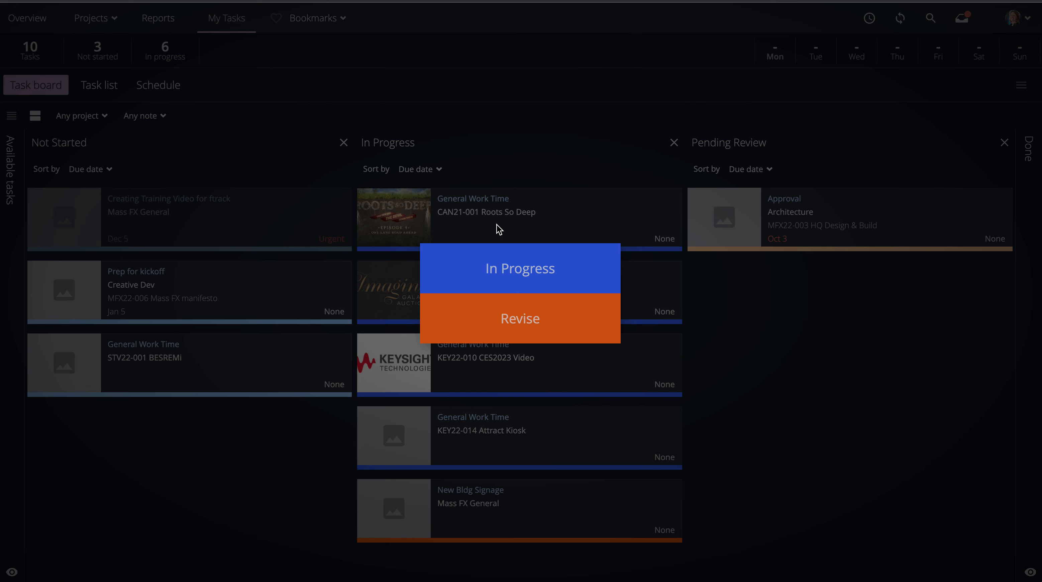
{"action": "left_click", "coordinate": [525, 275]}
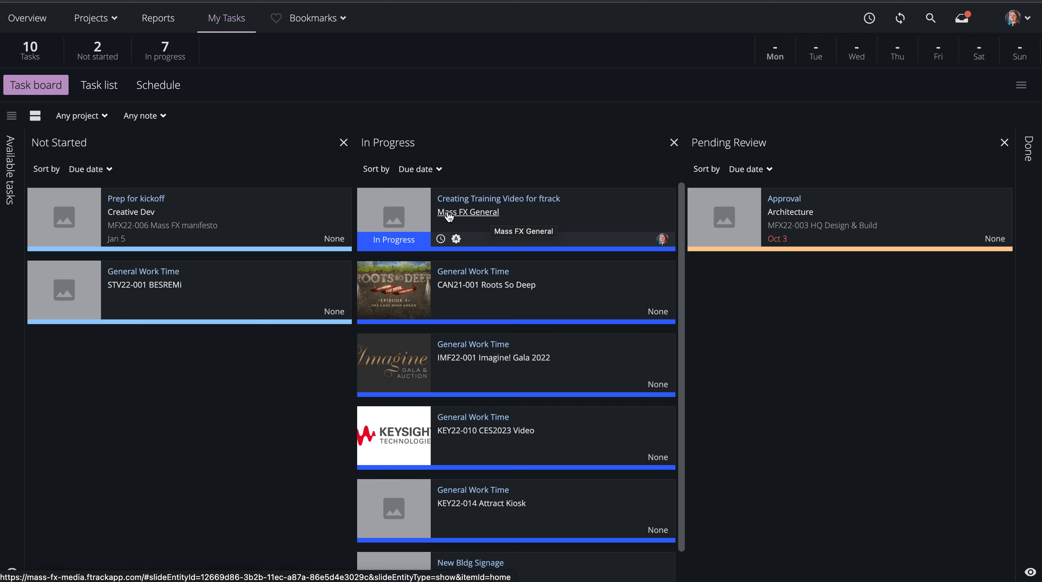
Step: View the details of the Mass FX General project linked to the training video task, and close them
{"action": "left_click", "coordinate": [477, 213]}
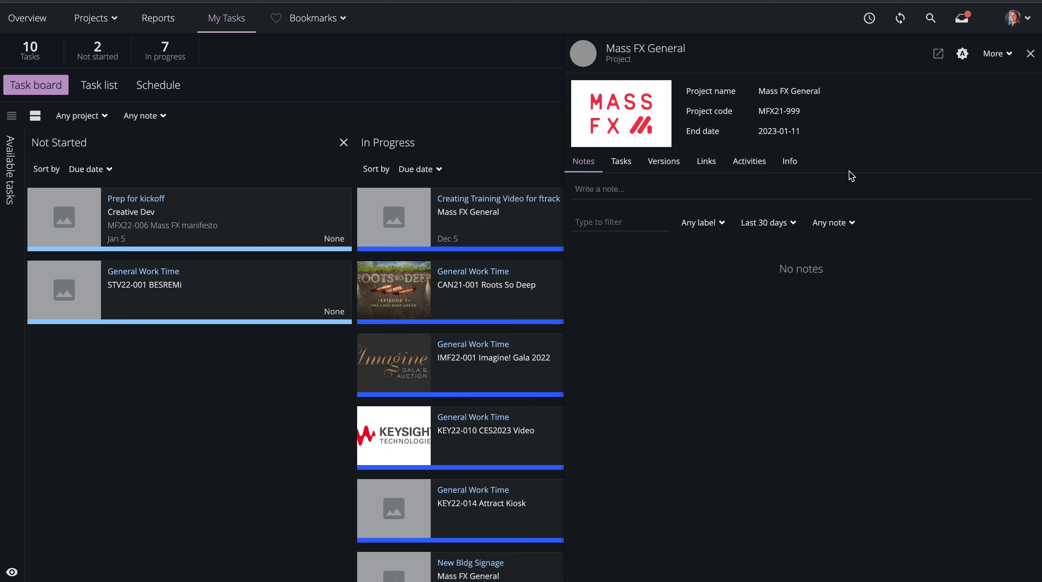
{"action": "left_click", "coordinate": [1030, 54]}
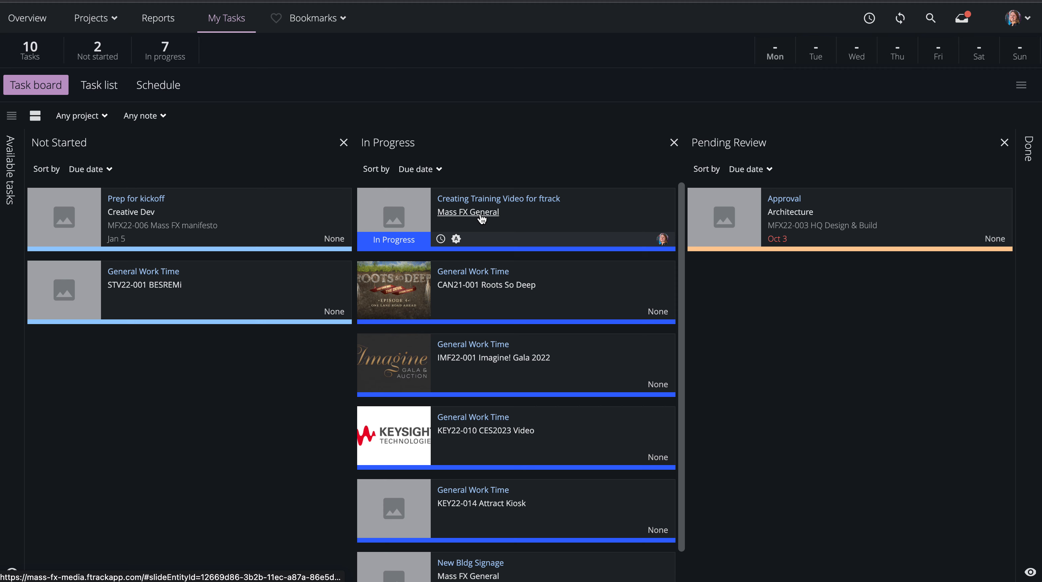
Step: Upload the ftracktrainingvideo file as a version of the Creating Training Video for ftrack task
{"action": "left_click", "coordinate": [458, 200]}
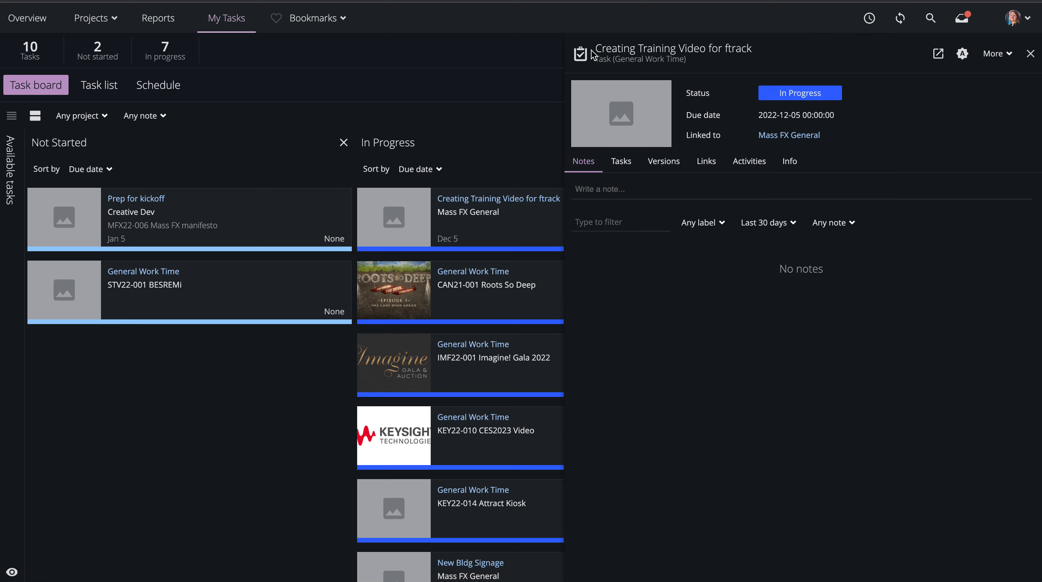
{"action": "left_click_drag", "start_coordinate": [596, 59], "coordinate": [684, 62]}
{"action": "left_click", "coordinate": [709, 64]}
{"action": "left_click", "coordinate": [668, 163]}
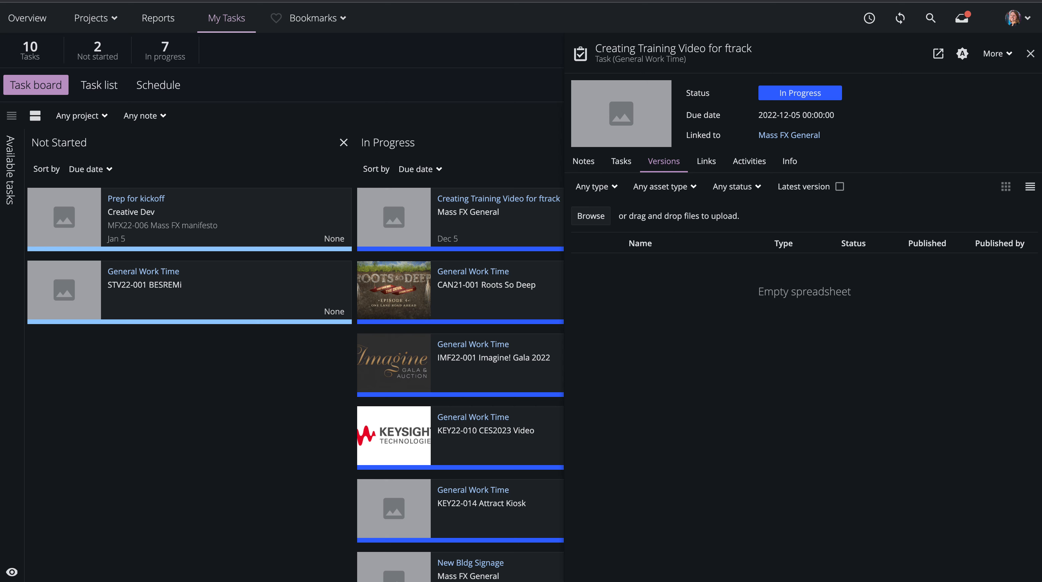
{"action": "left_click_drag", "start_coordinate": [566, 367], "coordinate": [754, 339]}
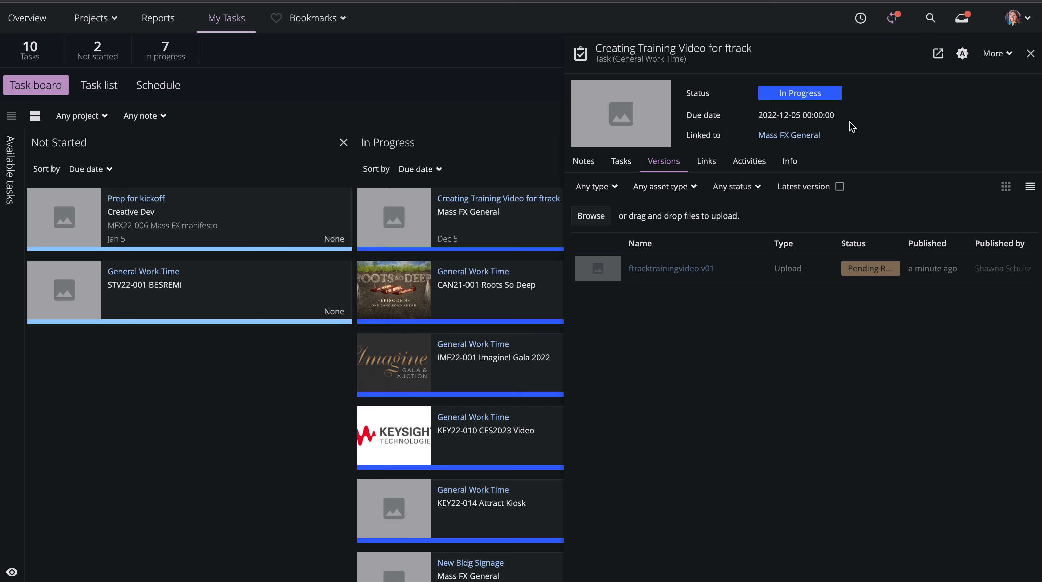
Step: Set the Creating Training Video for ftrack task's status to Pending Review and close its details
{"action": "left_click", "coordinate": [825, 93]}
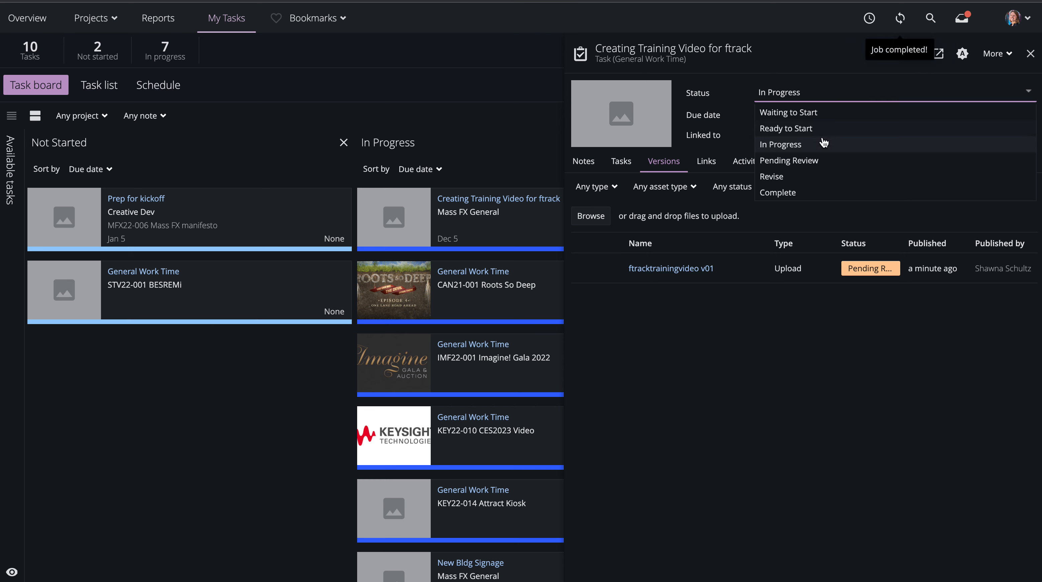
{"action": "left_click", "coordinate": [820, 163]}
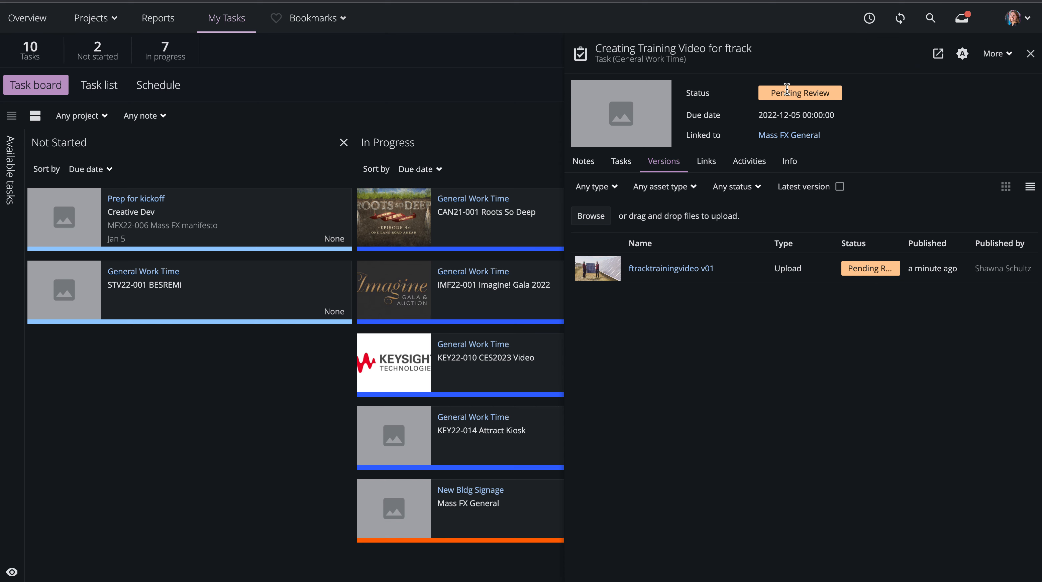
{"action": "left_click", "coordinate": [1030, 53]}
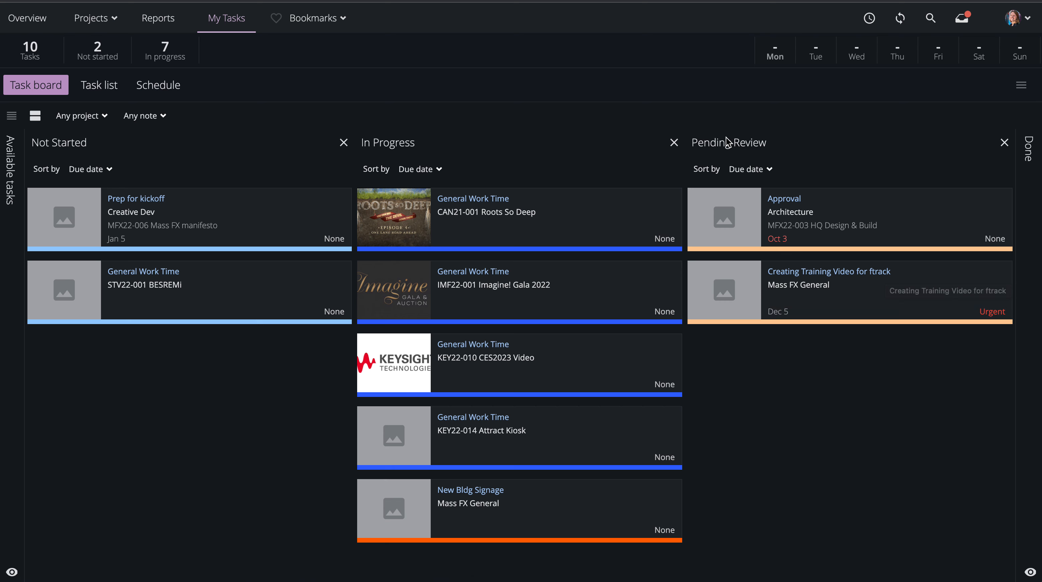
Step: Move the Creating Training Video for ftrack card to In Progress, check its details, and return it to Pending Review
{"action": "left_click_drag", "start_coordinate": [877, 289], "coordinate": [536, 284]}
{"action": "left_click", "coordinate": [536, 284]}
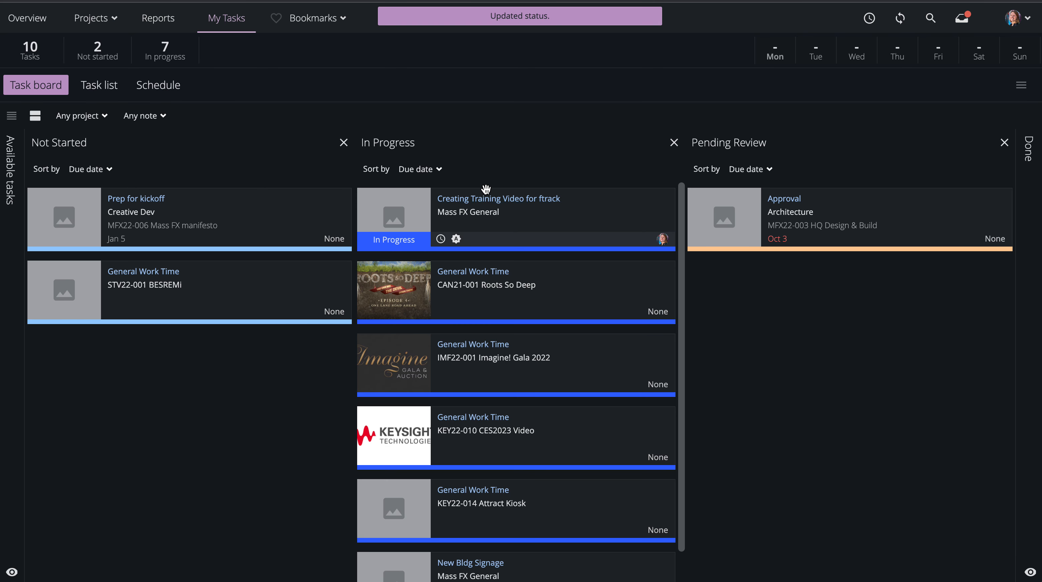
{"action": "left_click", "coordinate": [472, 206]}
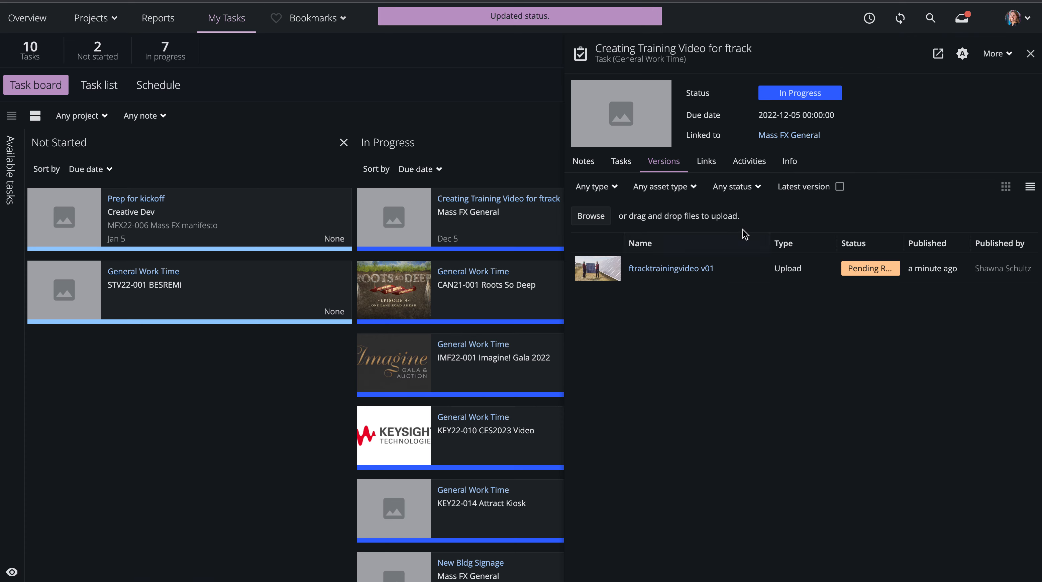
{"action": "left_click", "coordinate": [1030, 54]}
{"action": "left_click_drag", "start_coordinate": [495, 212], "coordinate": [856, 321]}
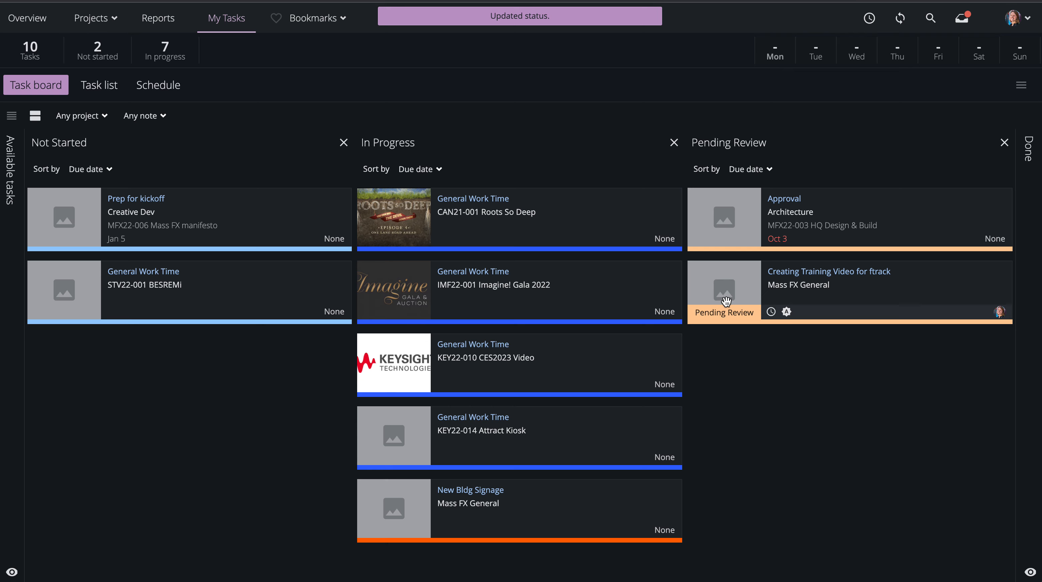
Step: Open the ftracktrainingvideo v01 version of the Creating Training Video for ftrack task in the web player
{"action": "left_click", "coordinate": [811, 273]}
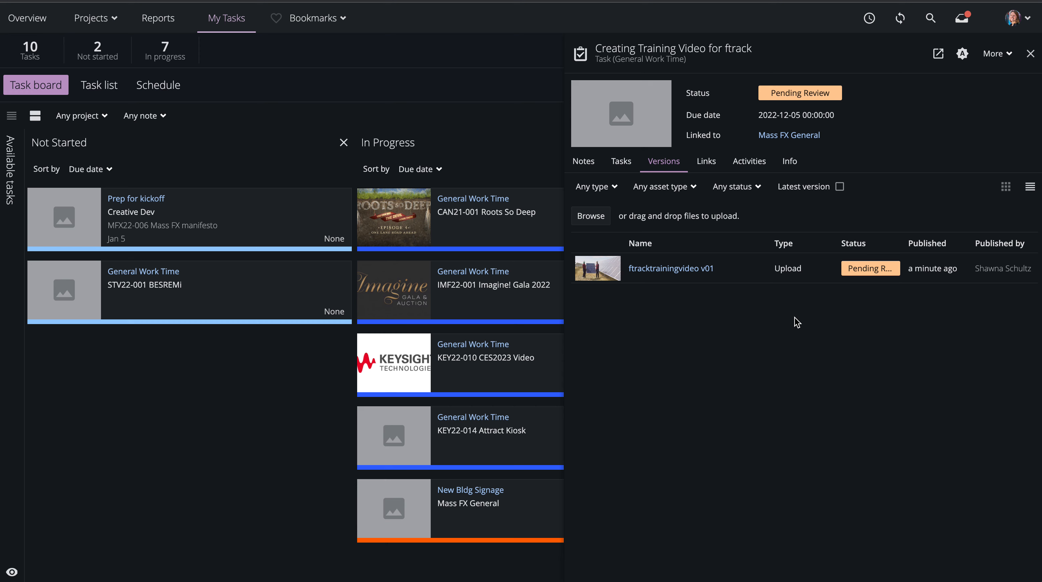
{"action": "left_click", "coordinate": [598, 269]}
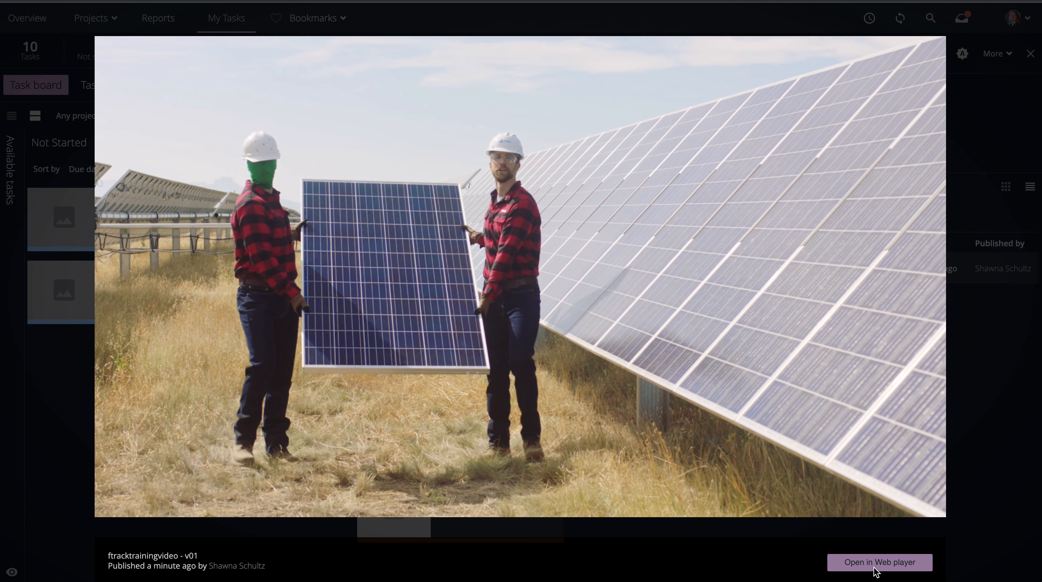
{"action": "left_click", "coordinate": [876, 567]}
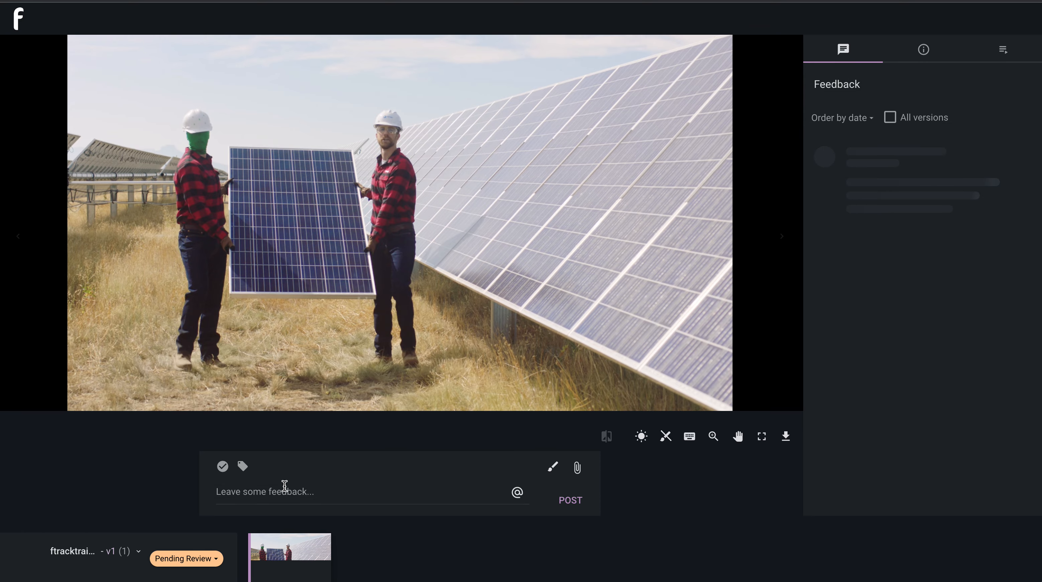
Step: Post the feedback "Need to replace his head!" with a yellow arrow drawn towards the green-masked worker's head
{"action": "left_click", "coordinate": [280, 491]}
{"action": "type", "text": "Need to replace his head!"}
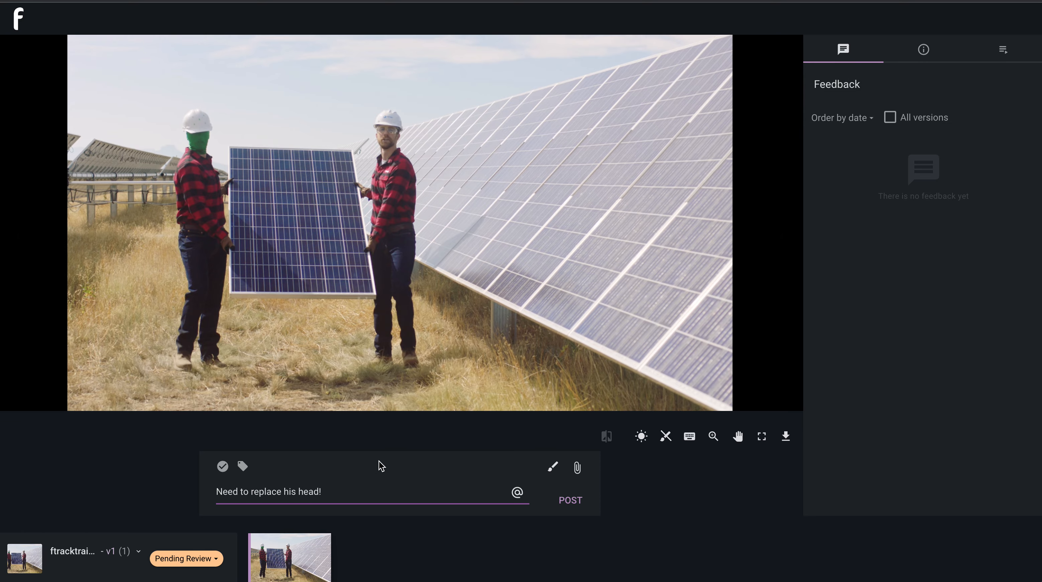
{"action": "left_click", "coordinate": [553, 467]}
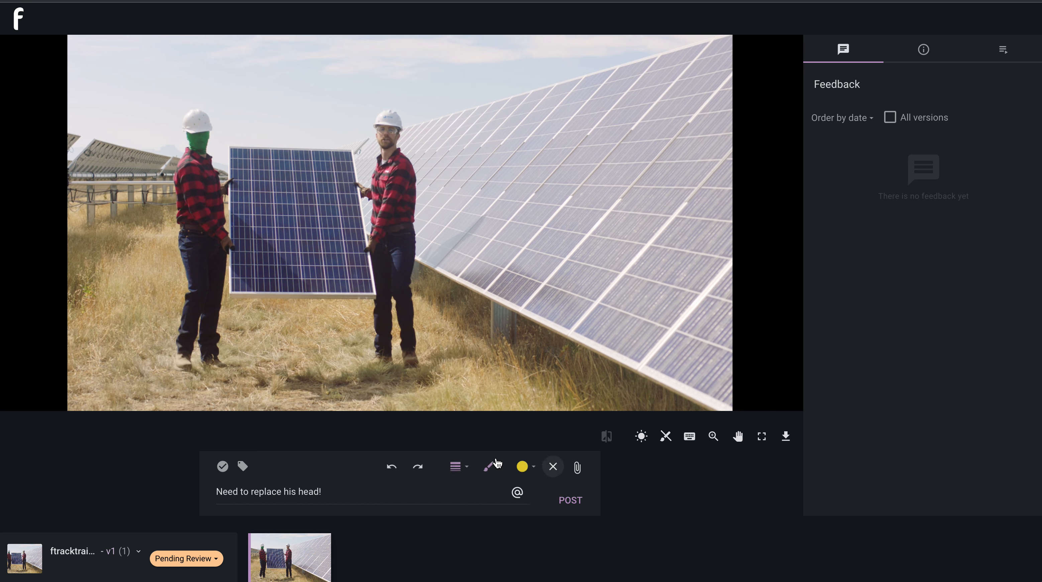
{"action": "mouse_move", "coordinate": [290, 283]}
{"action": "left_mouse_down"}
{"action": "mouse_move", "coordinate": [239, 208]}
{"action": "mouse_move", "coordinate": [230, 165]}
{"action": "mouse_move", "coordinate": [202, 186]}
{"action": "left_mouse_up"}
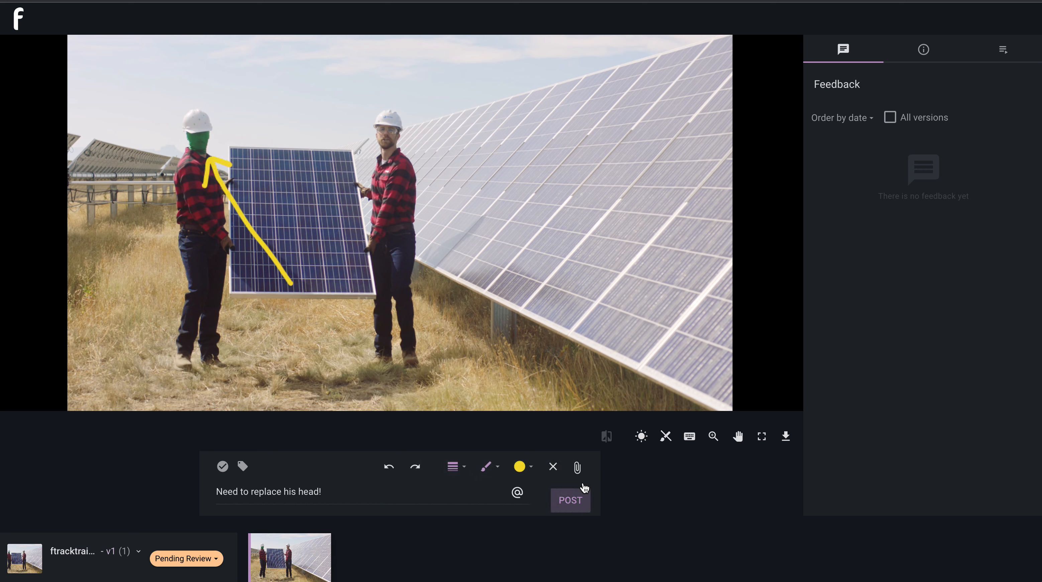
{"action": "left_click", "coordinate": [570, 500]}
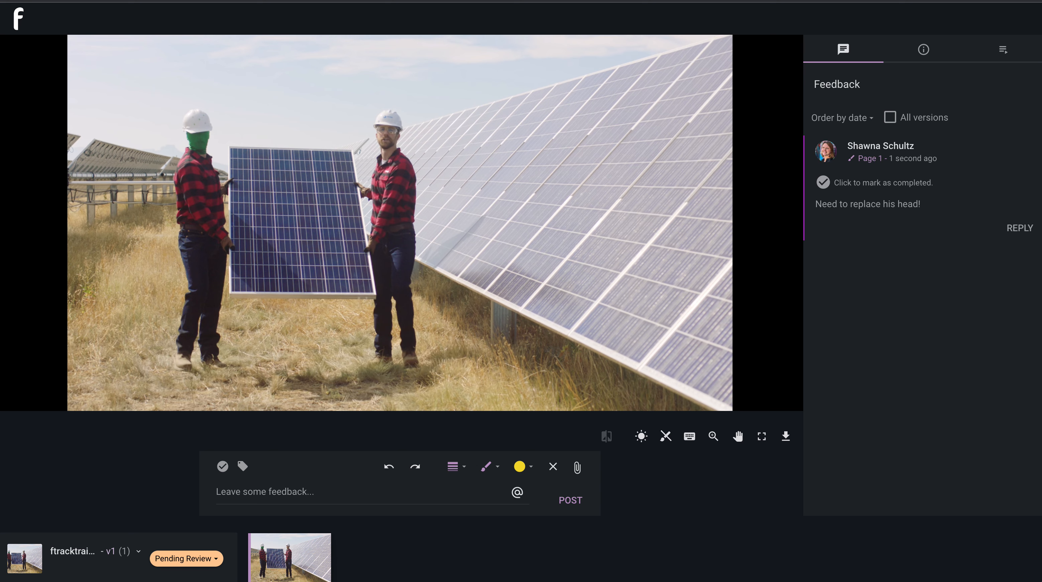
Step: Set both the Creating Training Video for ftrack task and its uploaded version to Revise, and return to the task board
{"action": "left_click", "coordinate": [924, 51]}
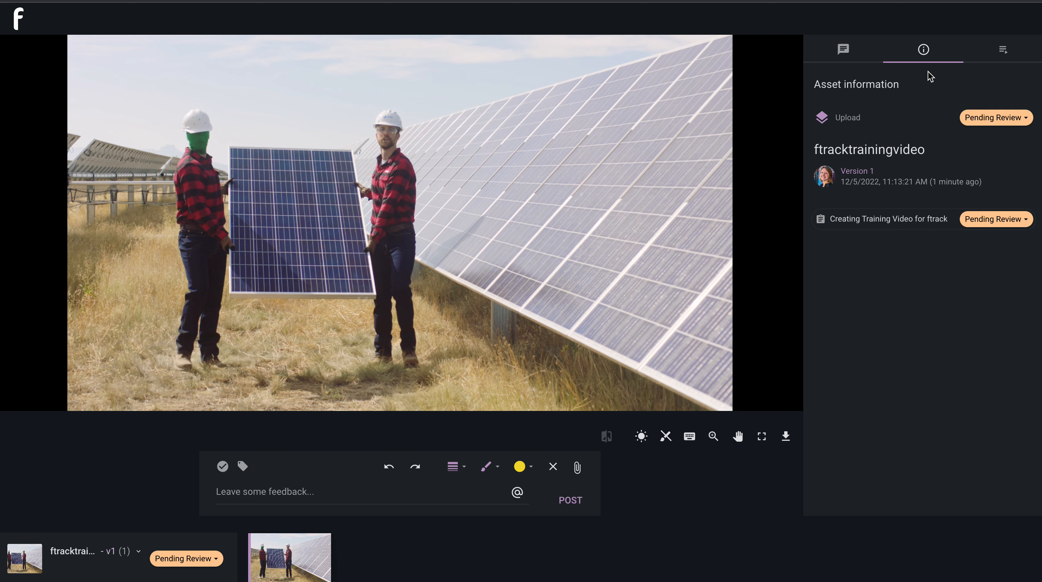
{"action": "left_click", "coordinate": [983, 221]}
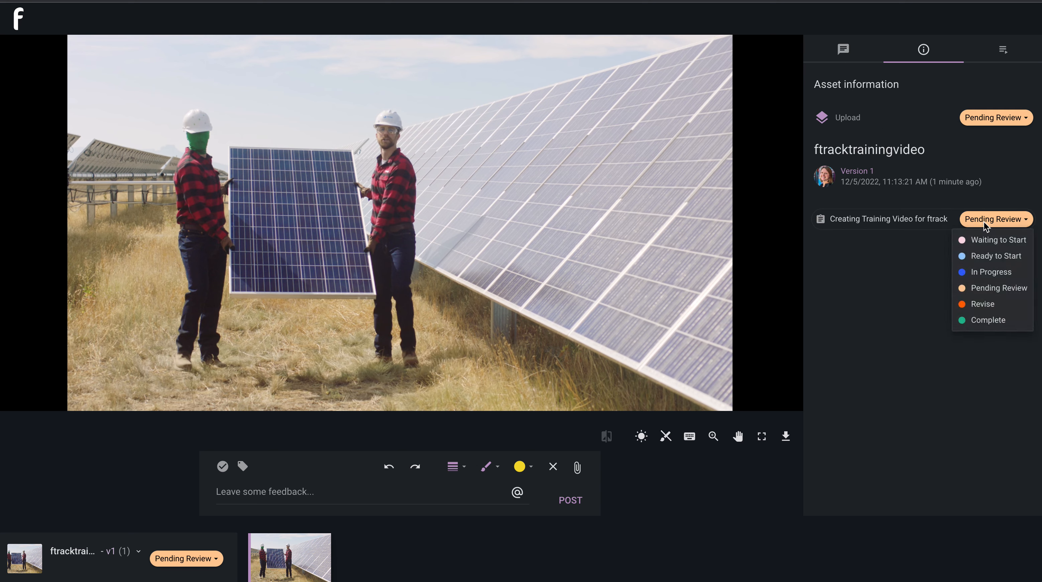
{"action": "left_click", "coordinate": [992, 304]}
{"action": "left_click", "coordinate": [994, 118]}
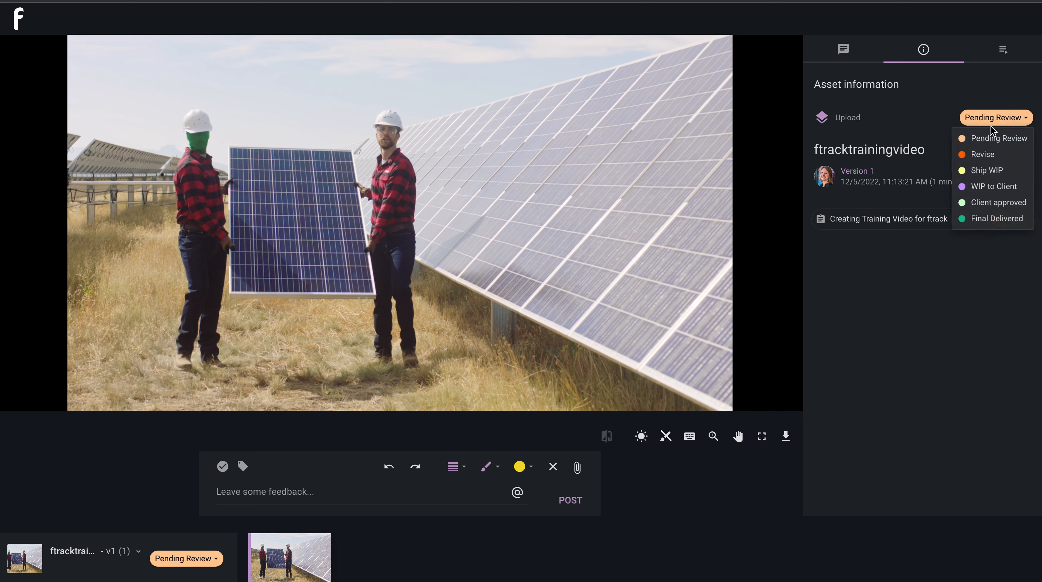
{"action": "left_click", "coordinate": [992, 154]}
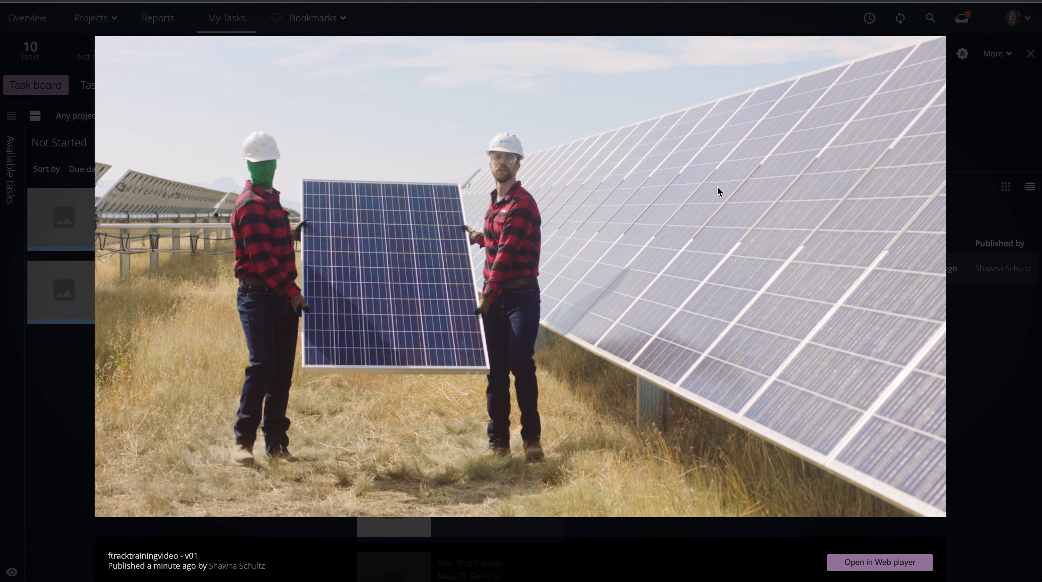
{"action": "left_click", "coordinate": [978, 139]}
{"action": "left_click", "coordinate": [1030, 53]}
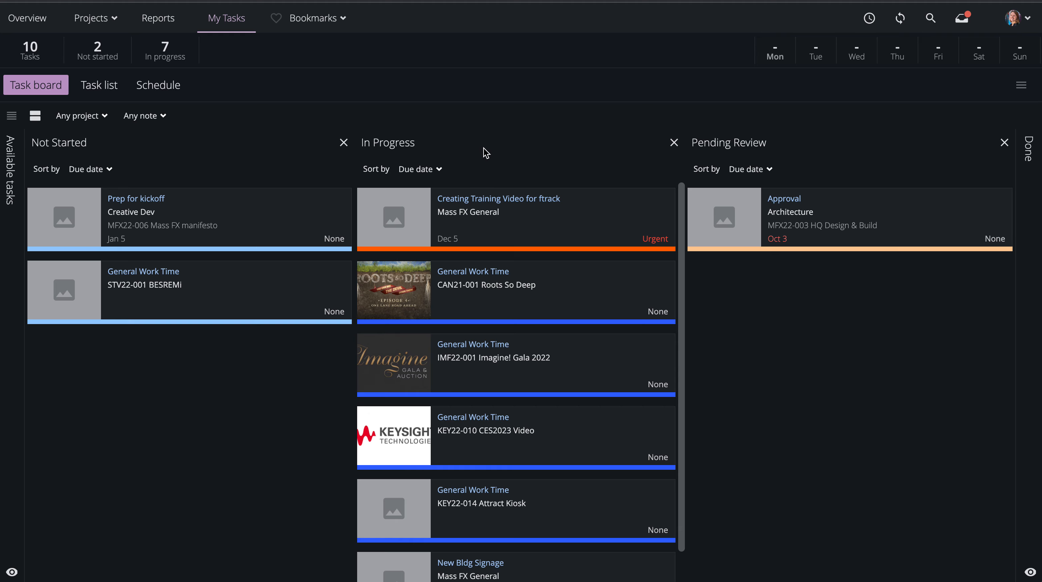
Step: Open ftracktrainingvideo v01 from the Mass FX General project's versions in the web player and mark its feedback as completed
{"action": "left_click", "coordinate": [469, 213]}
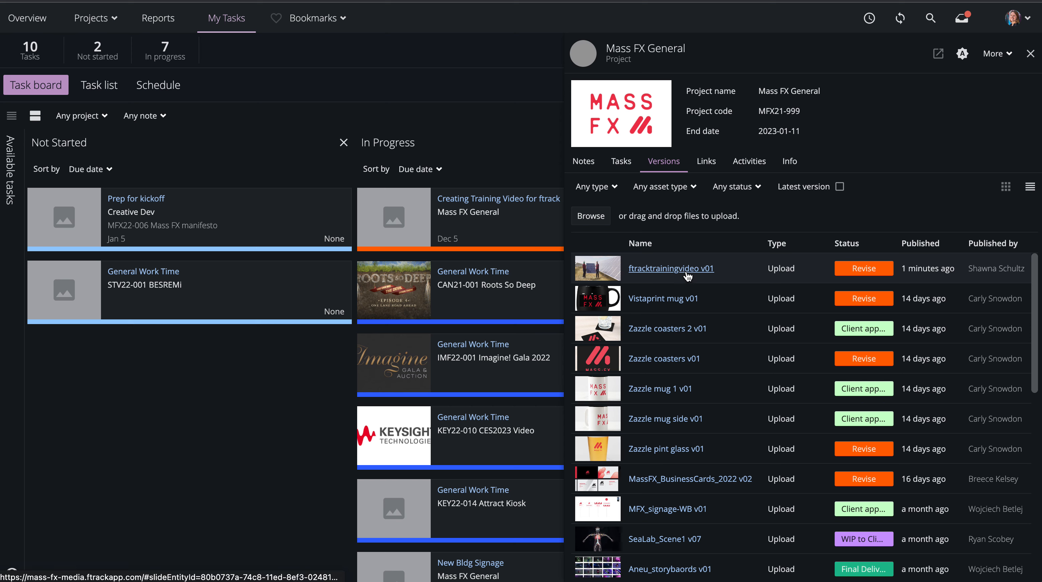
{"action": "left_click", "coordinate": [658, 269]}
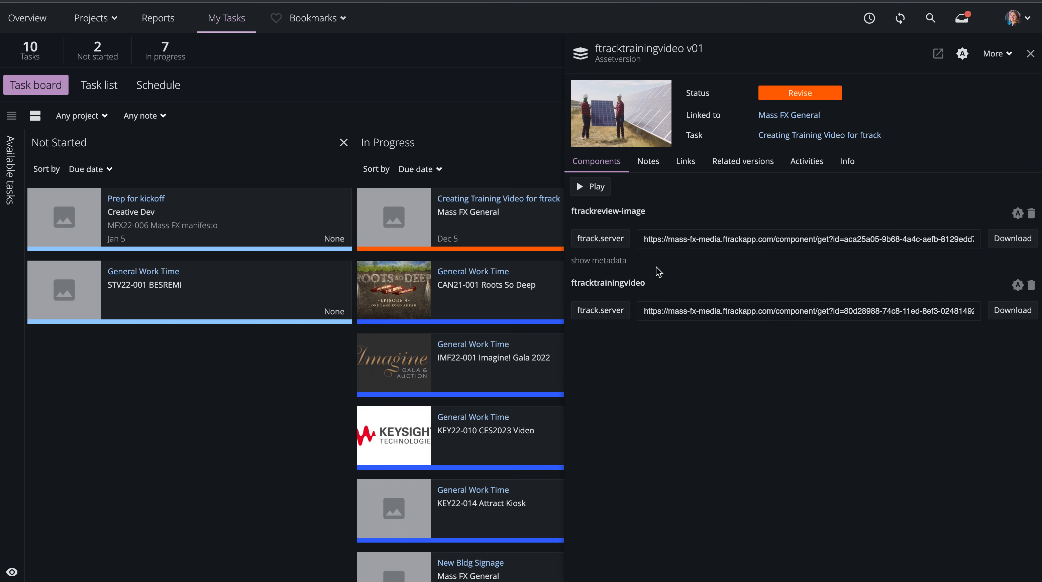
{"action": "left_click", "coordinate": [594, 191]}
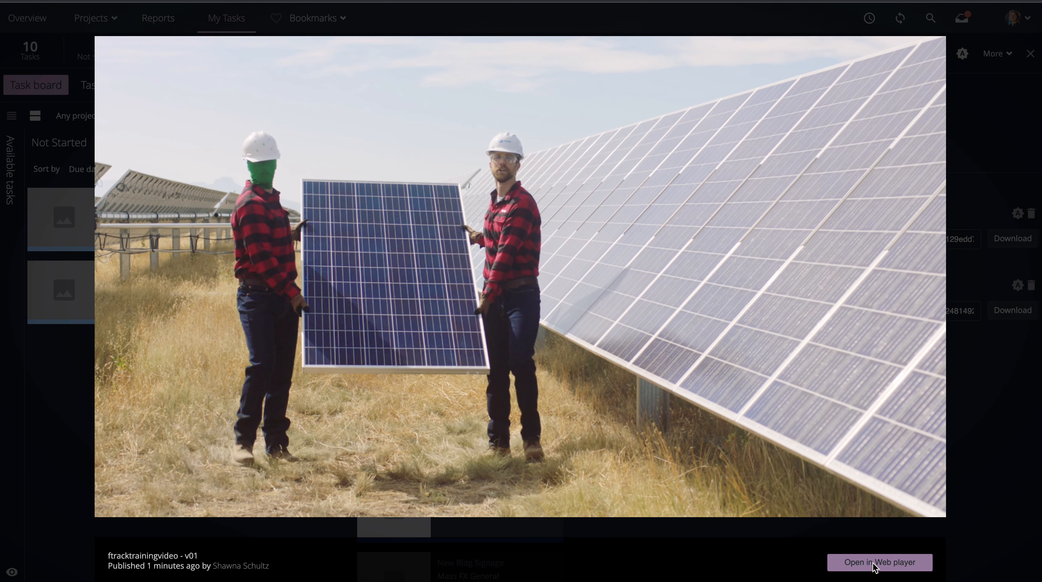
{"action": "left_click", "coordinate": [872, 562]}
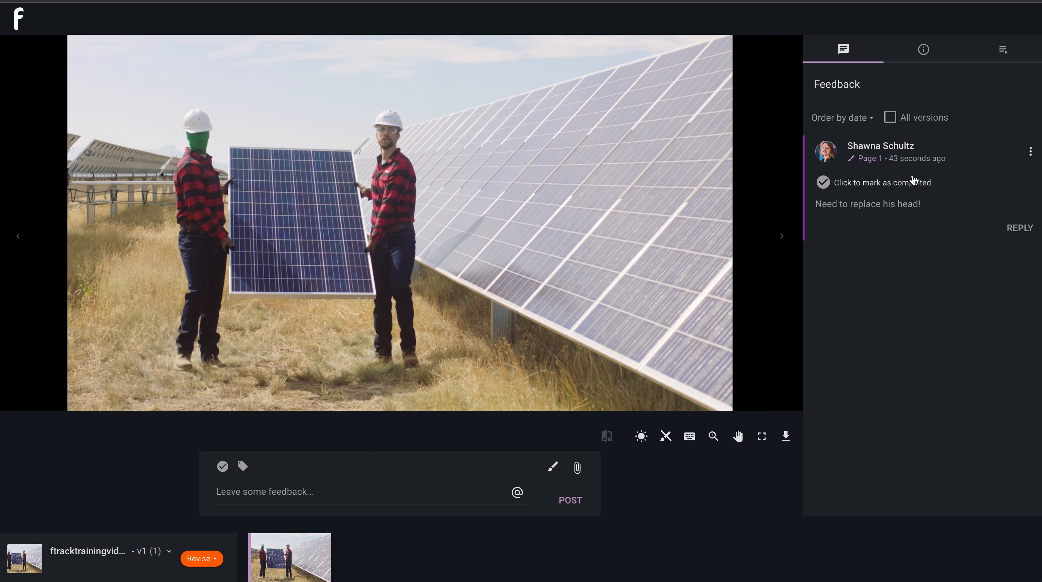
{"action": "left_click", "coordinate": [823, 183]}
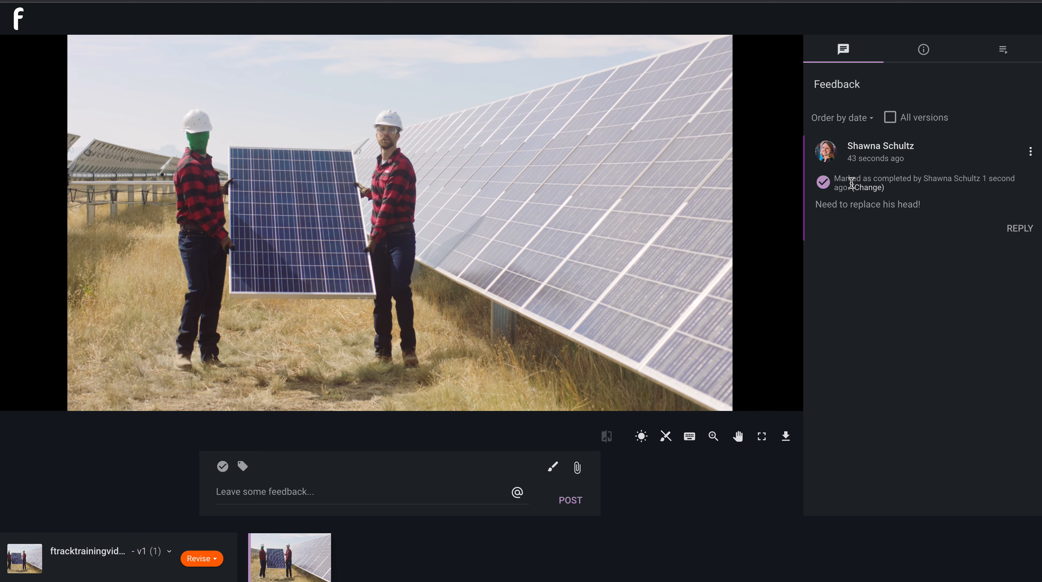